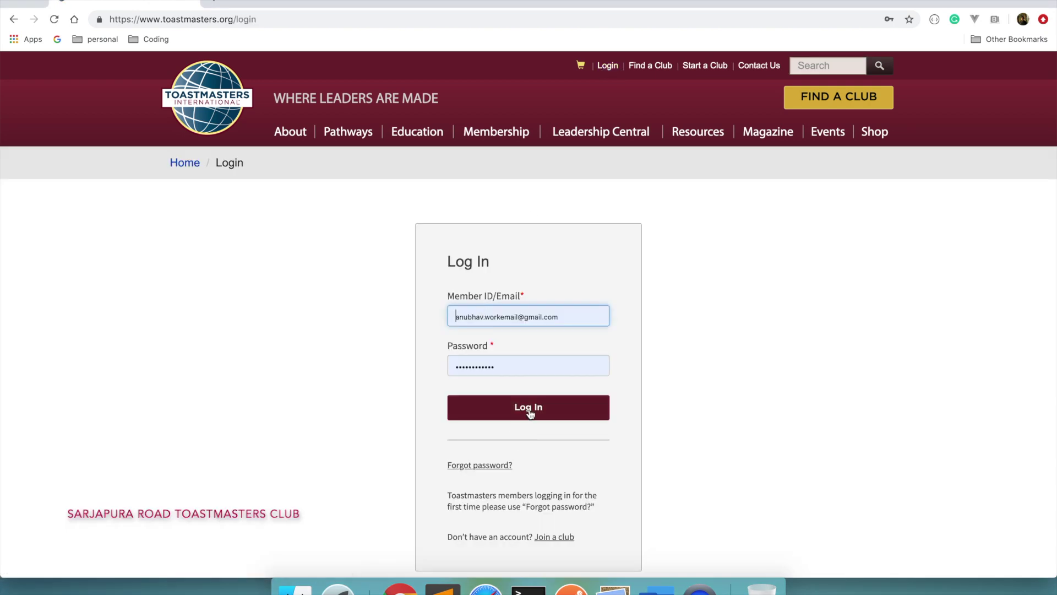
# Step: Log in, go to 'Choose a path', and continue to the Pathways Assessment
pyautogui.click(530, 414)
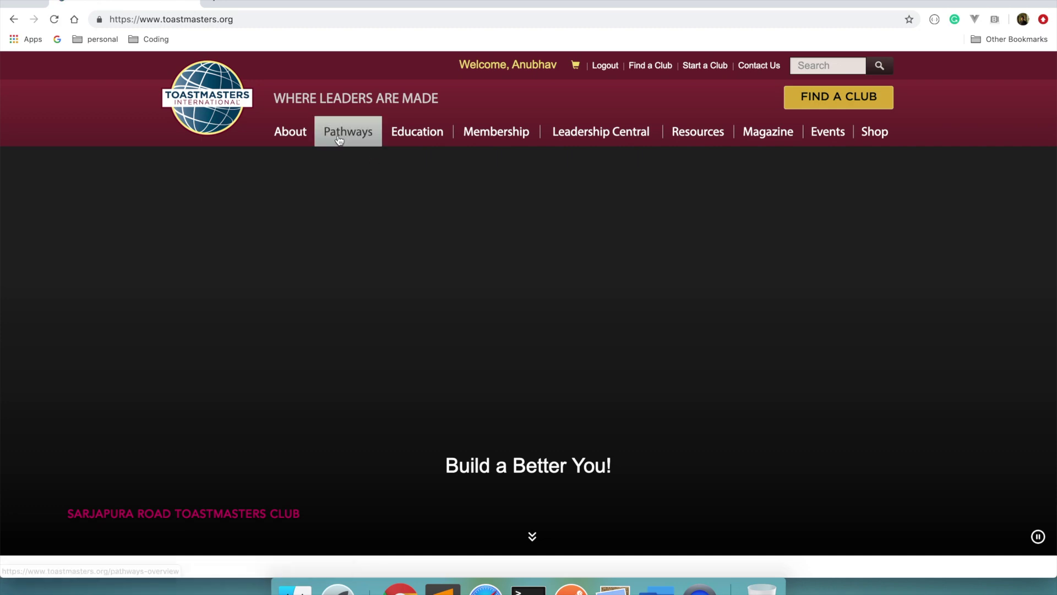
pyautogui.moveTo(348, 132)
pyautogui.click(422, 188)
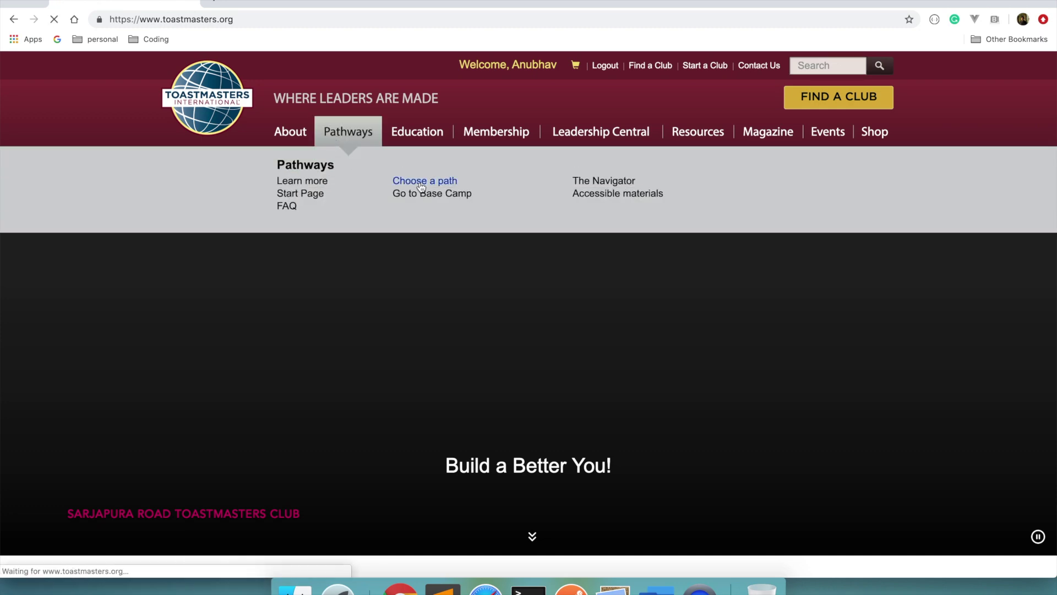
pyautogui.scroll(-1, 460, 413)
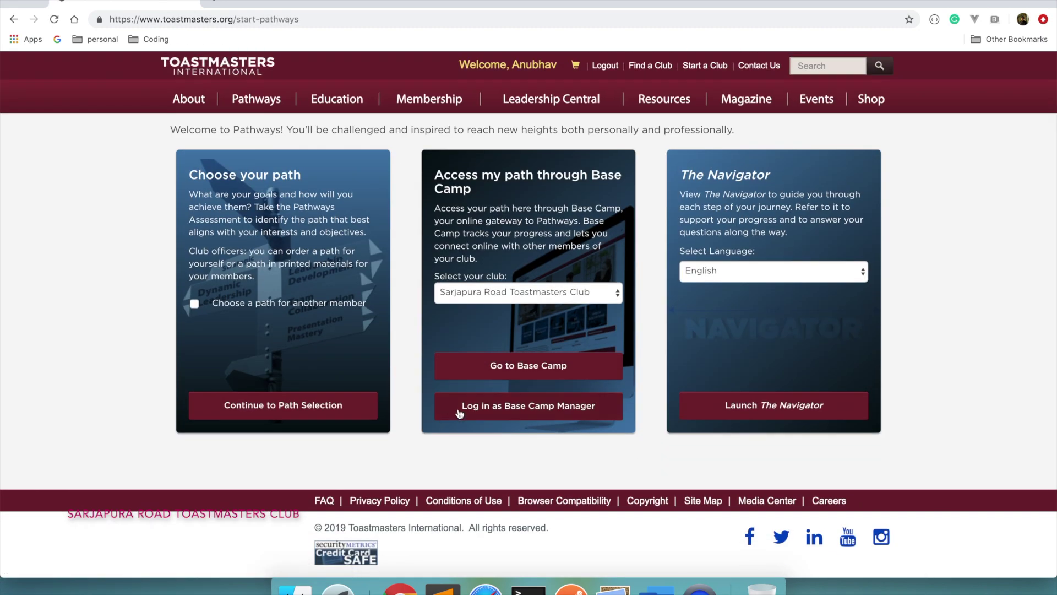
pyautogui.click(307, 406)
pyautogui.scroll(-5, 477, 413)
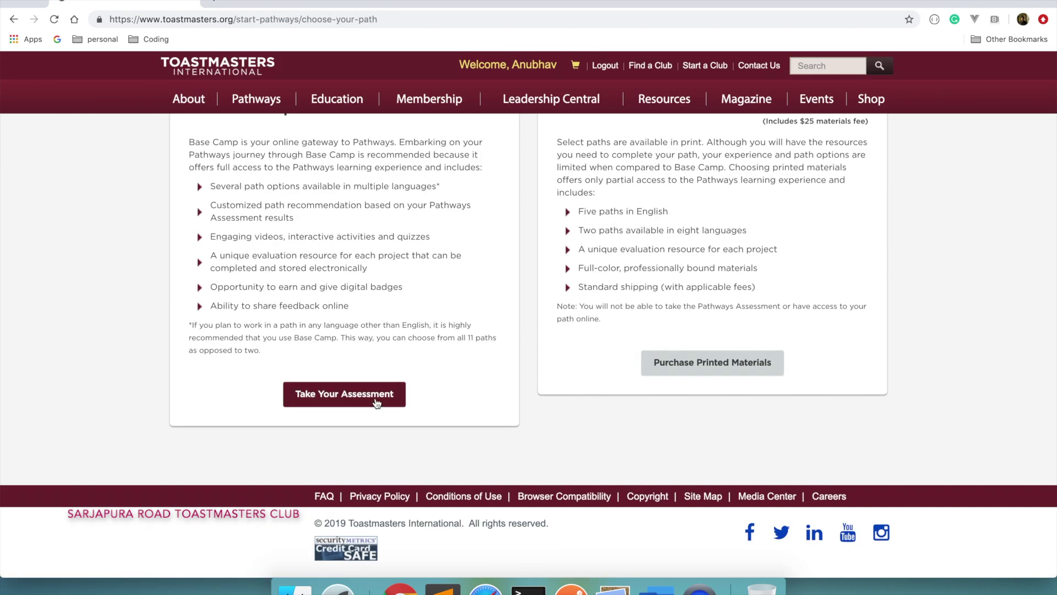
pyautogui.click(376, 403)
# Step: Start the assessment in English with Public Speaking, Negotiation and Networking as interests
pyautogui.click(537, 381)
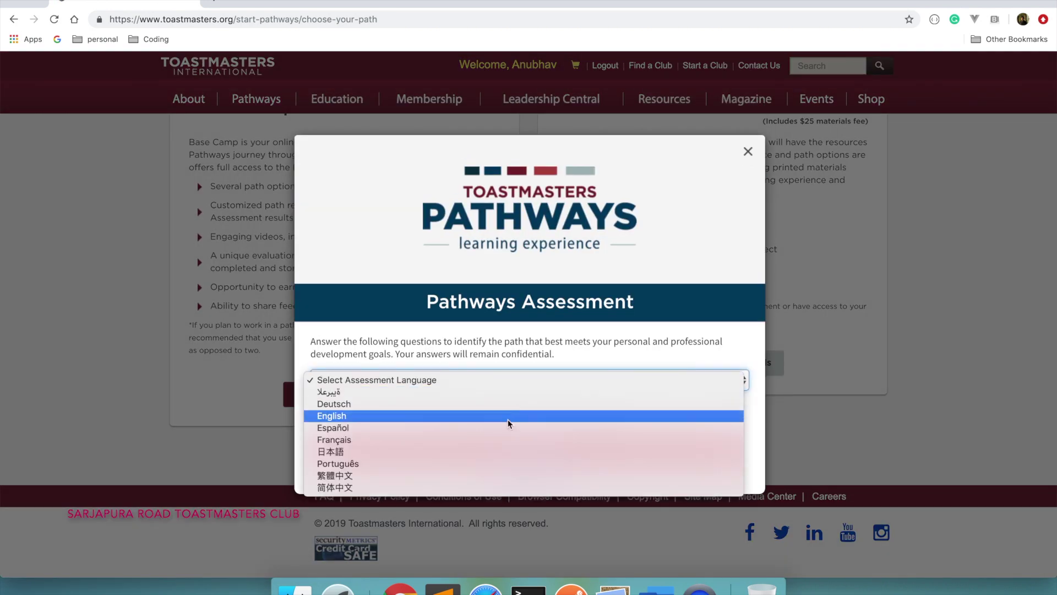
pyautogui.click(508, 416)
pyautogui.click(491, 445)
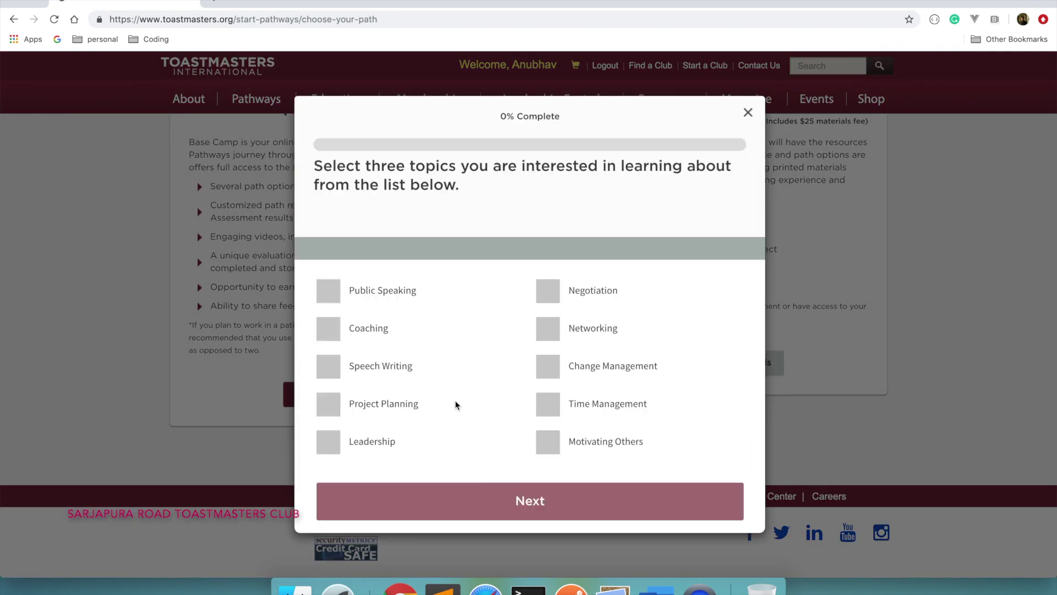
pyautogui.click(341, 294)
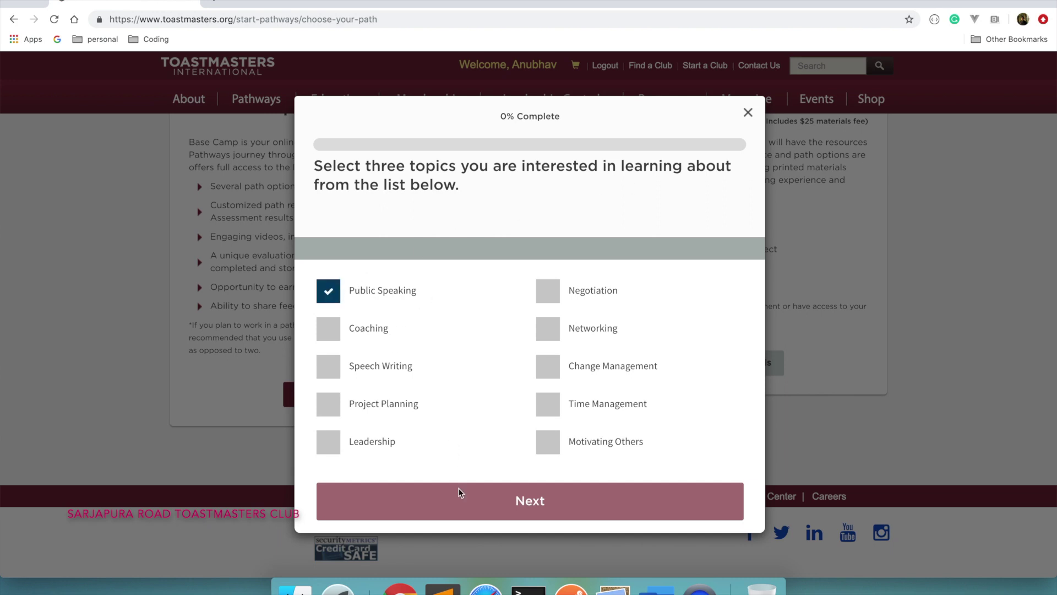
pyautogui.click(549, 290)
pyautogui.click(549, 334)
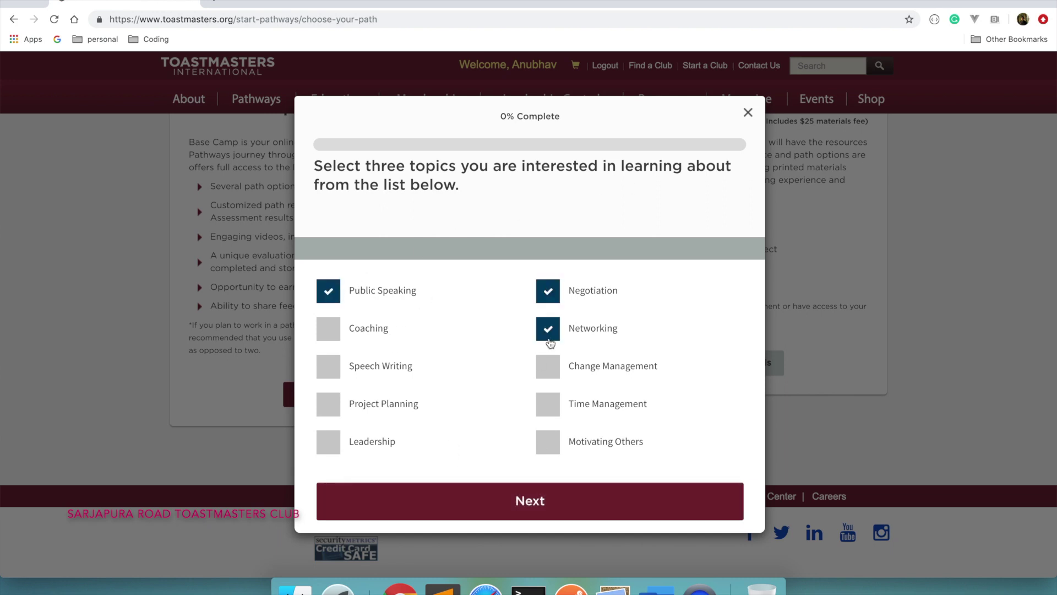
pyautogui.click(526, 505)
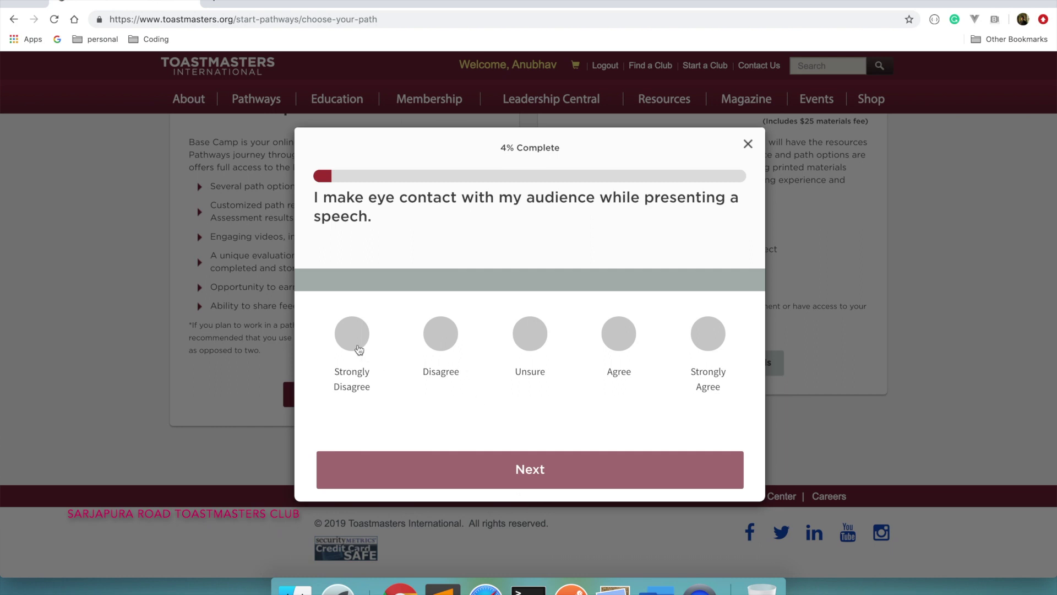
# Step: Answer the first five assessment statements
pyautogui.click(340, 336)
pyautogui.click(409, 471)
pyautogui.click(446, 334)
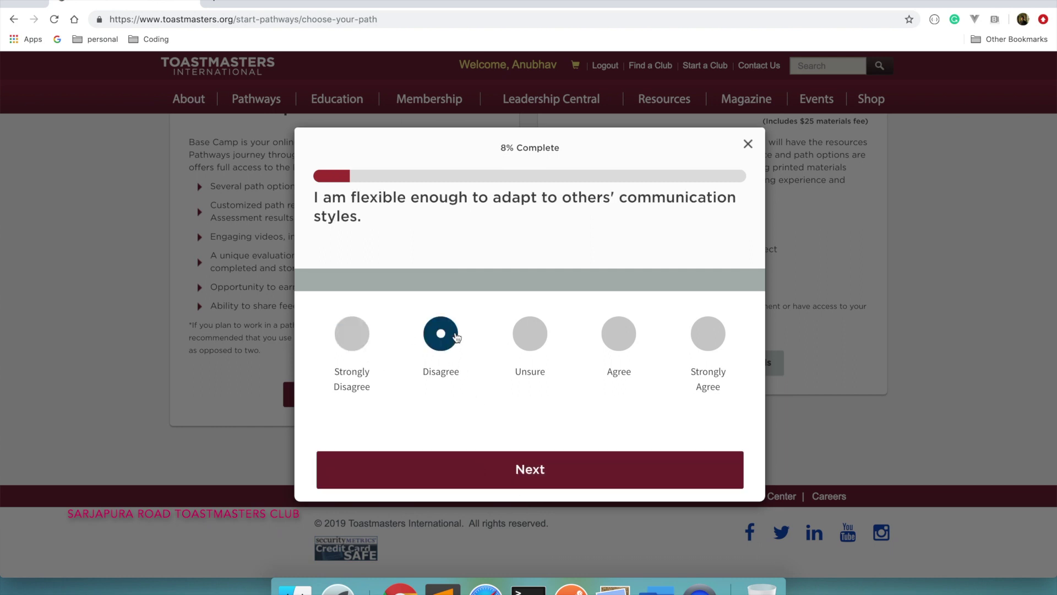
pyautogui.click(619, 335)
pyautogui.click(564, 481)
pyautogui.click(620, 332)
pyautogui.click(571, 470)
pyautogui.click(529, 334)
pyautogui.click(708, 334)
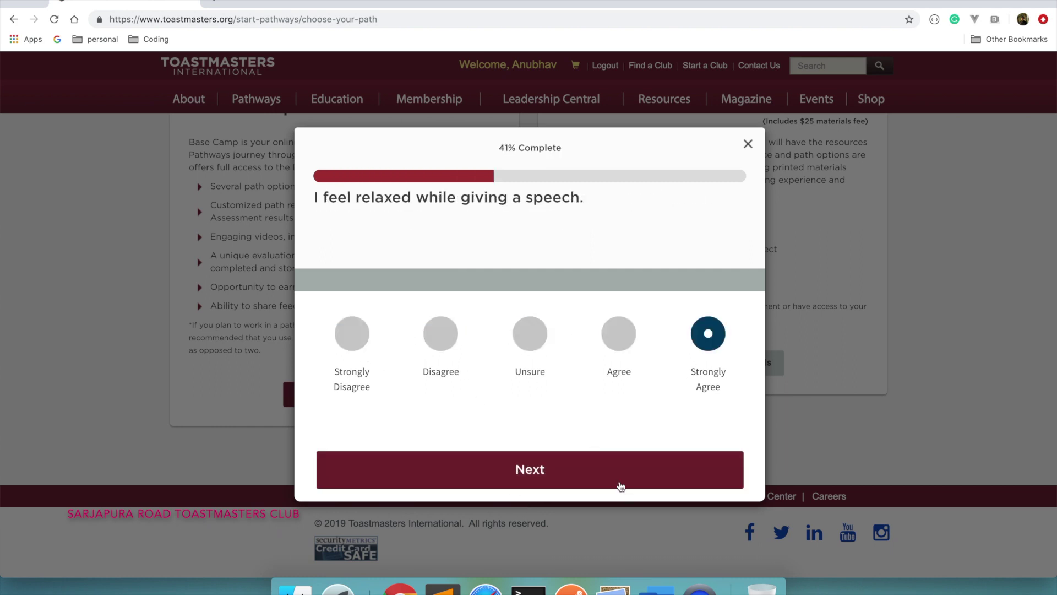
pyautogui.click(440, 333)
# Step: Answer the remaining statements, the last as Unsure, and submit the assessment
pyautogui.click(352, 334)
pyautogui.click(529, 469)
pyautogui.click(530, 334)
pyautogui.click(619, 334)
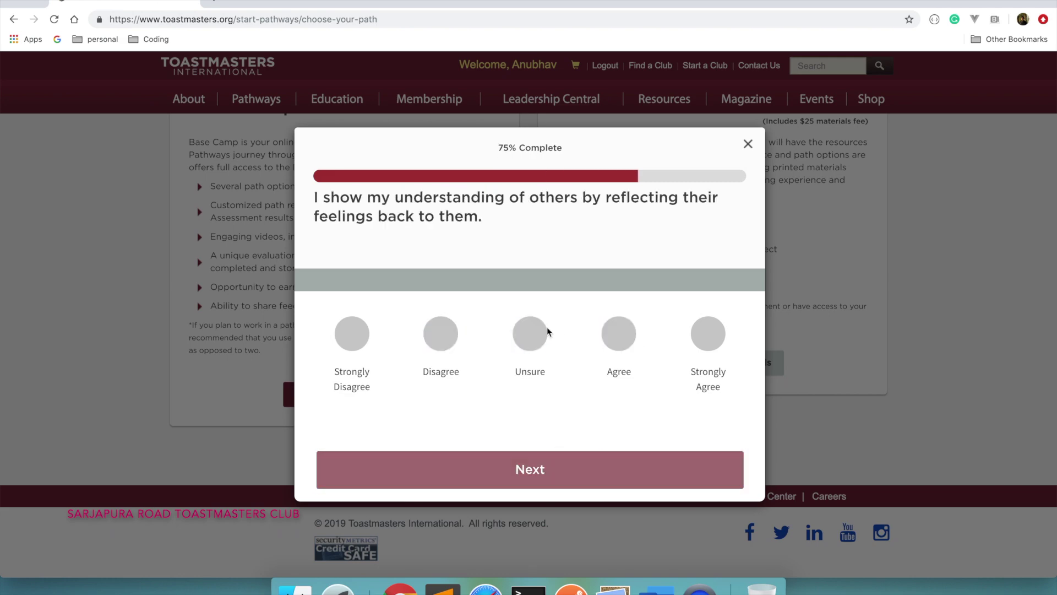
pyautogui.click(530, 334)
pyautogui.click(708, 334)
pyautogui.click(530, 470)
pyautogui.click(530, 334)
pyautogui.click(530, 469)
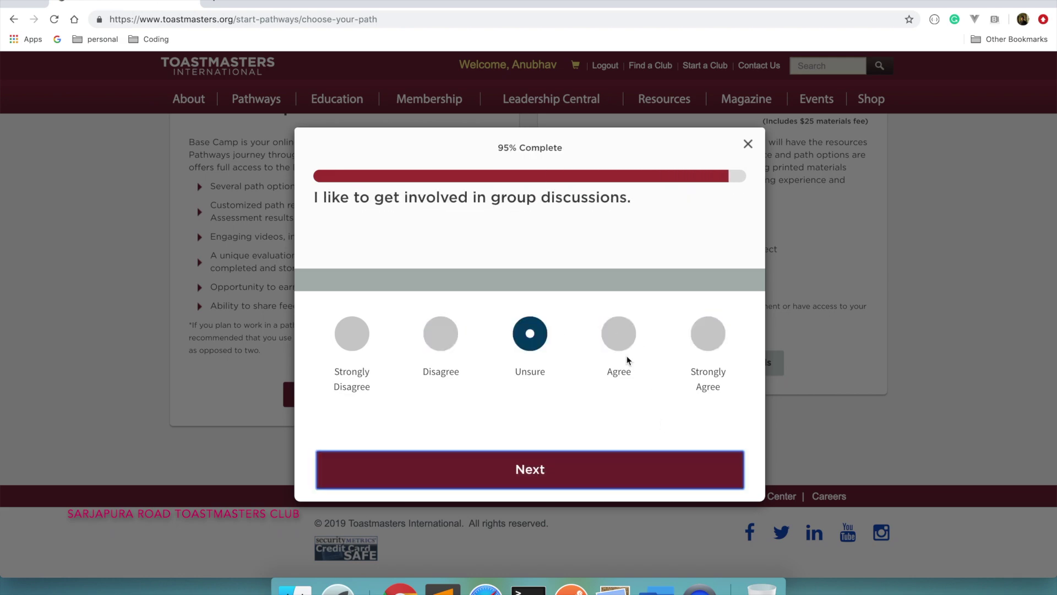
pyautogui.scroll(-5, 588, 408)
pyautogui.scroll(-2, 573, 418)
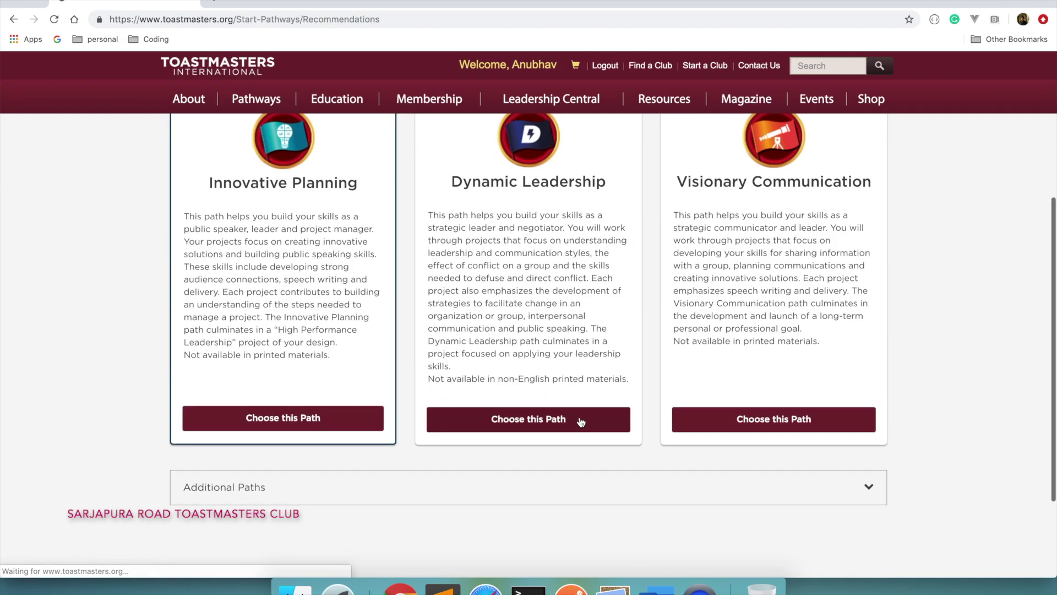
pyautogui.scroll(5, 526, 338)
pyautogui.scroll(-2, 584, 393)
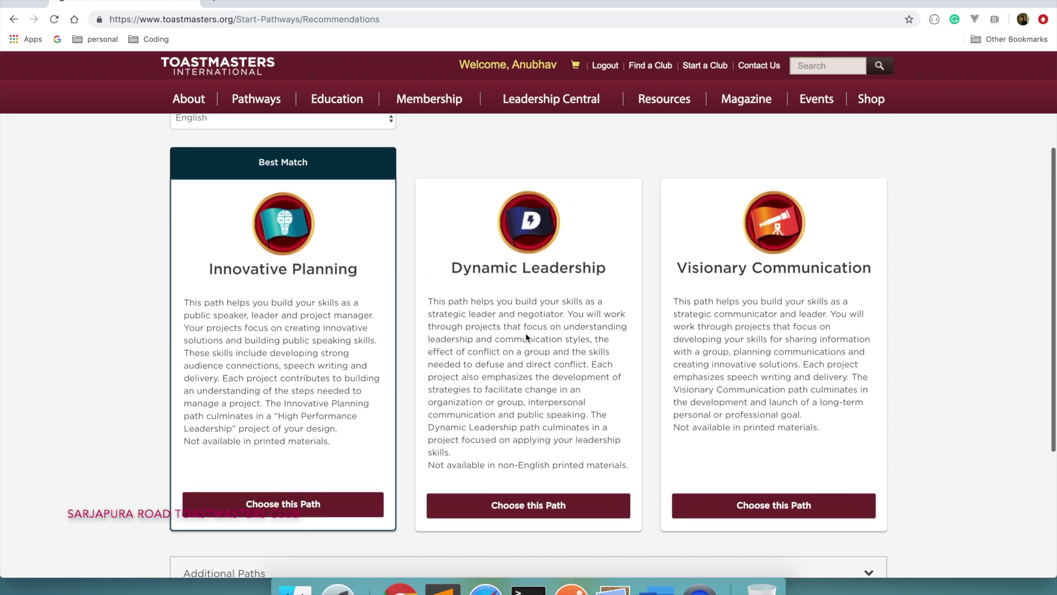
pyautogui.scroll(-2, 584, 394)
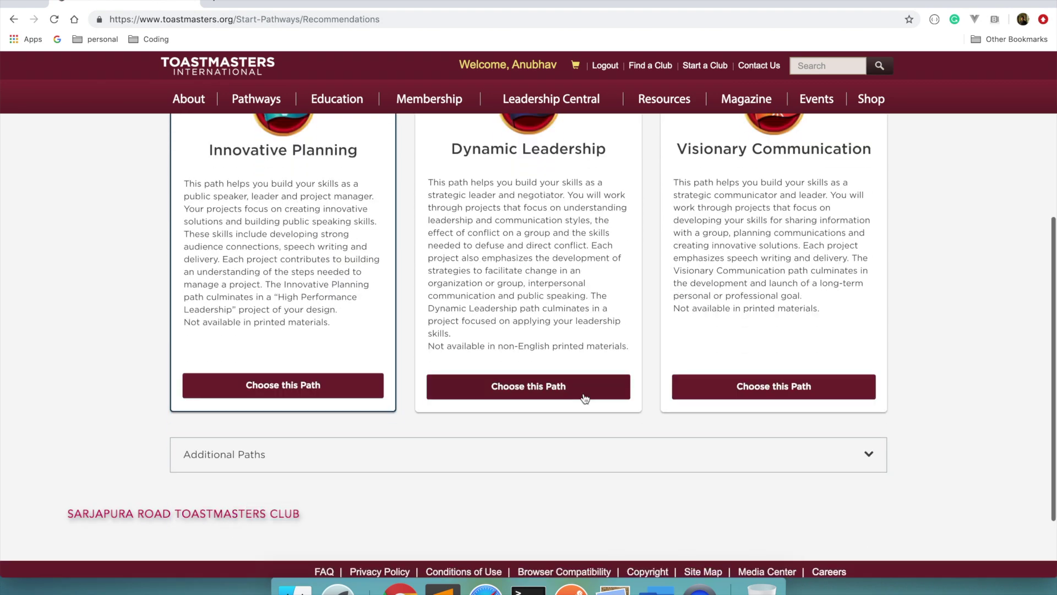
# Step: Expand Additional Paths and choose the Visionary Communication path
pyautogui.click(574, 455)
pyautogui.scroll(-2, 573, 454)
pyautogui.scroll(-2, 574, 455)
pyautogui.scroll(-2, 574, 455)
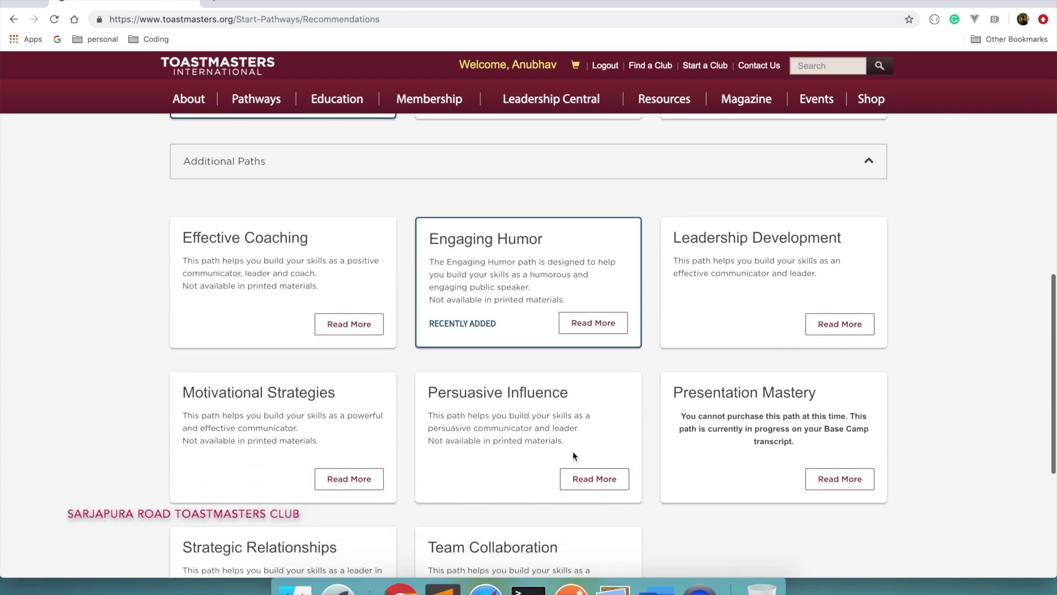
pyautogui.scroll(4, 572, 455)
pyautogui.scroll(2, 573, 454)
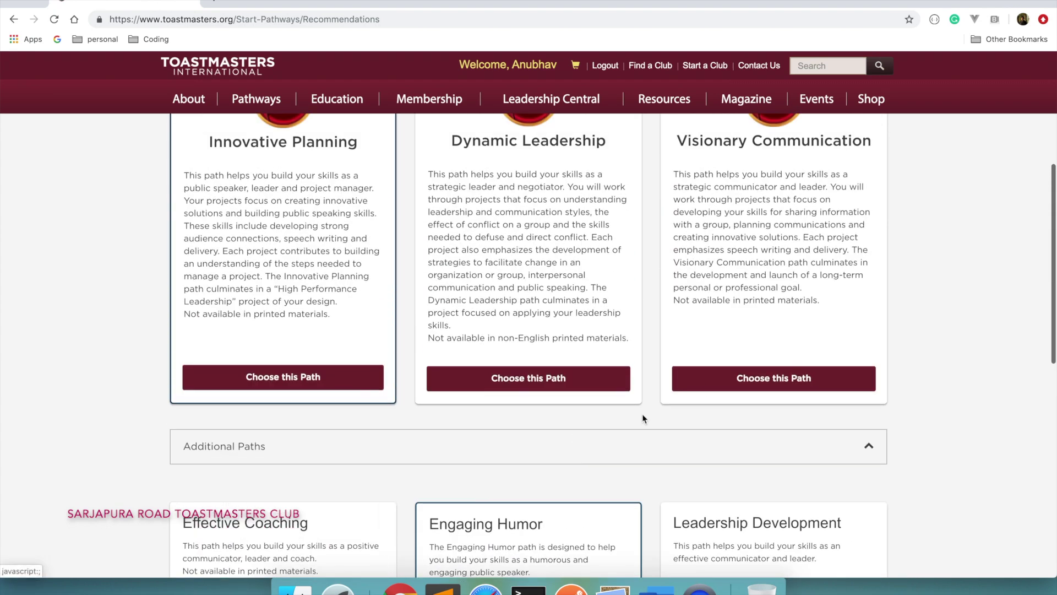
pyautogui.click(721, 381)
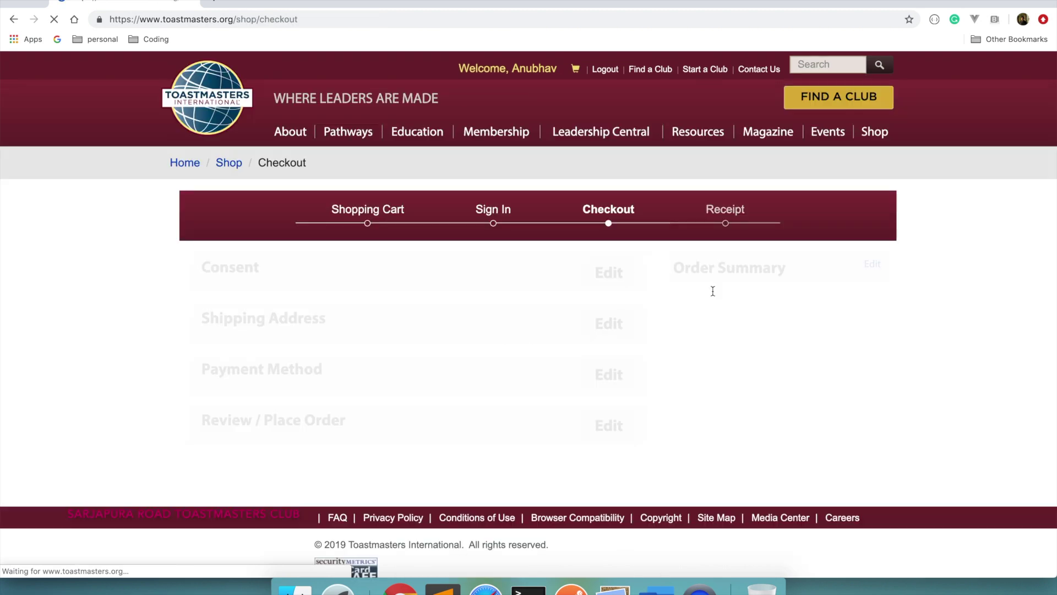
pyautogui.scroll(-3, 712, 291)
pyautogui.scroll(2, 584, 352)
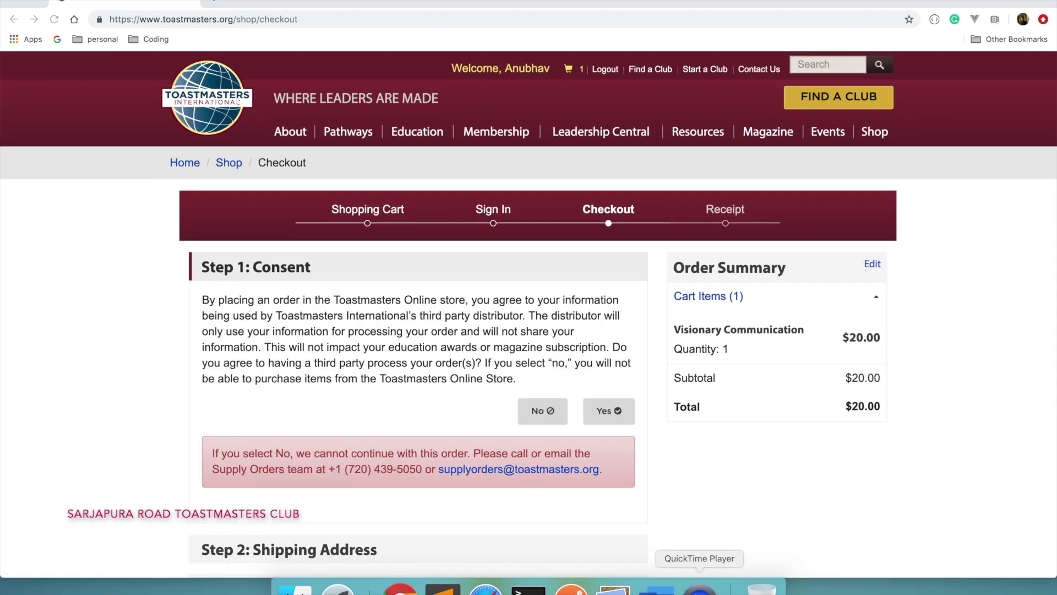
# Step: In a new tab, go from the Toastmasters home page into the club's Base Camp
pyautogui.hotkey('ctrl', 't')
pyautogui.write('to')
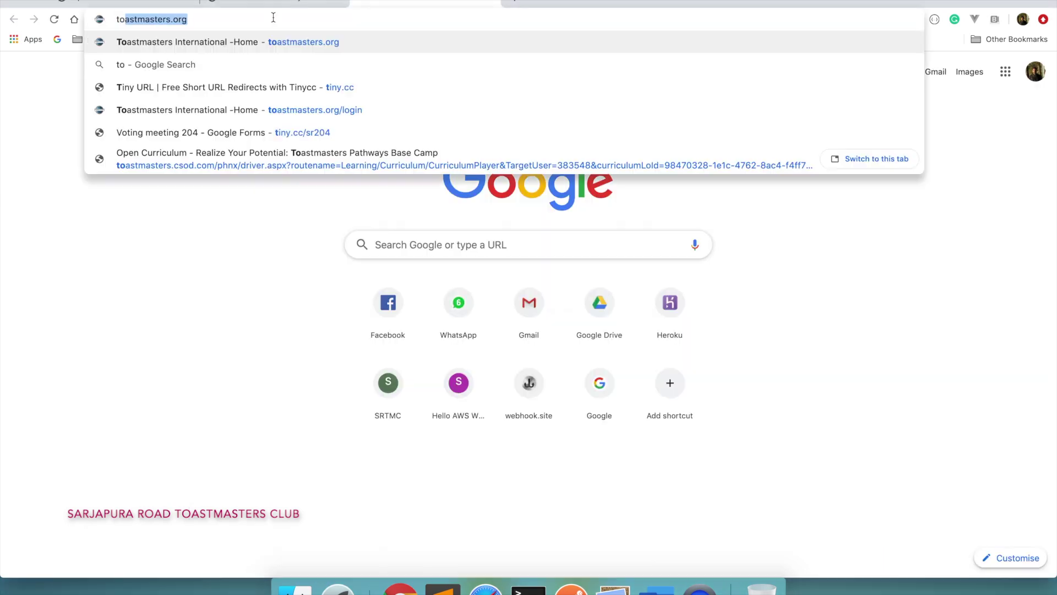
pyautogui.write('a')
pyautogui.press('Return')
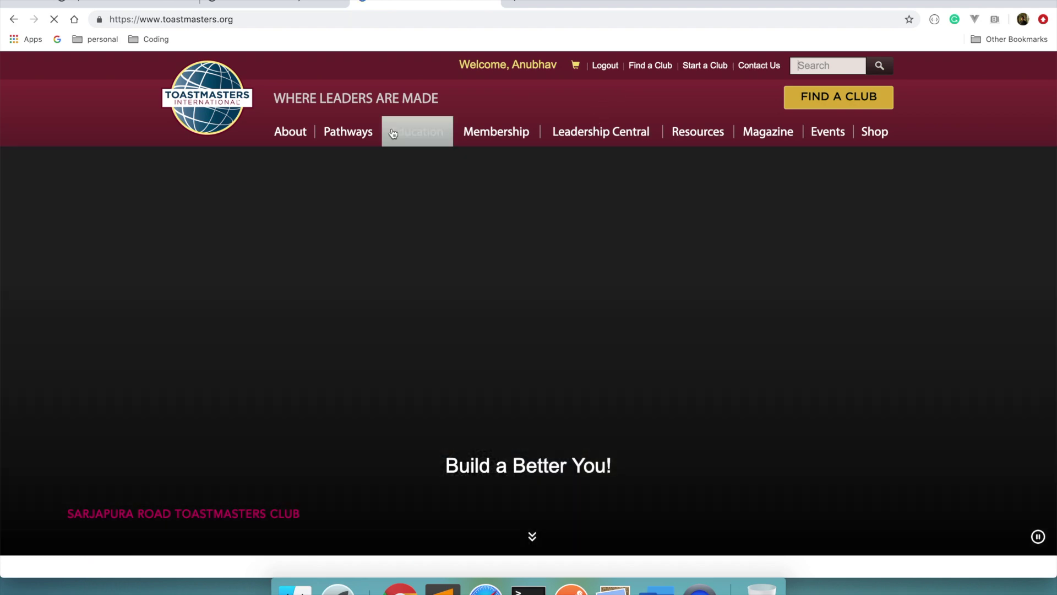
pyautogui.moveTo(348, 132)
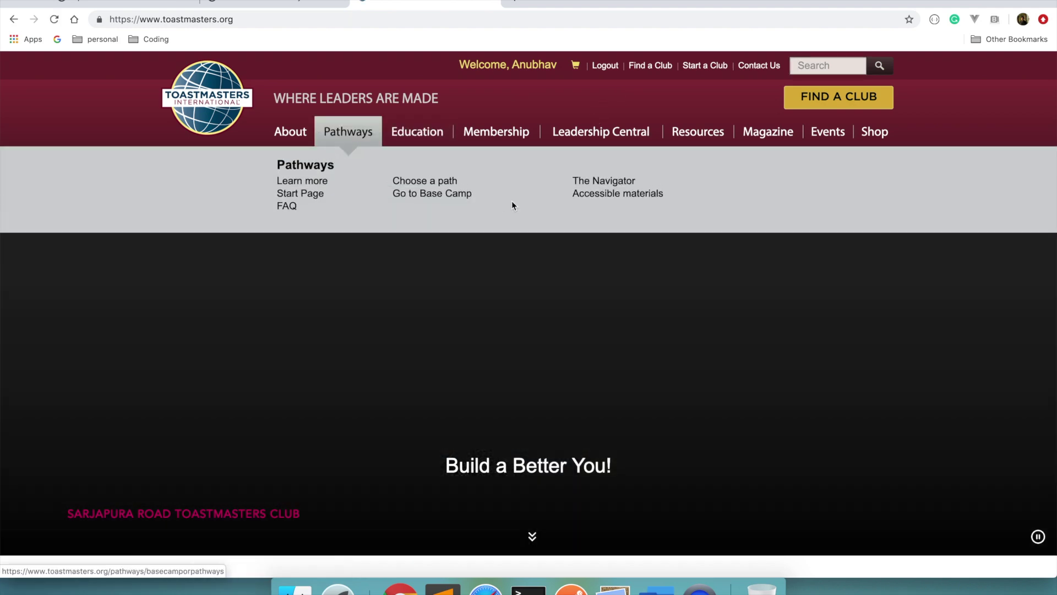
pyautogui.click(438, 199)
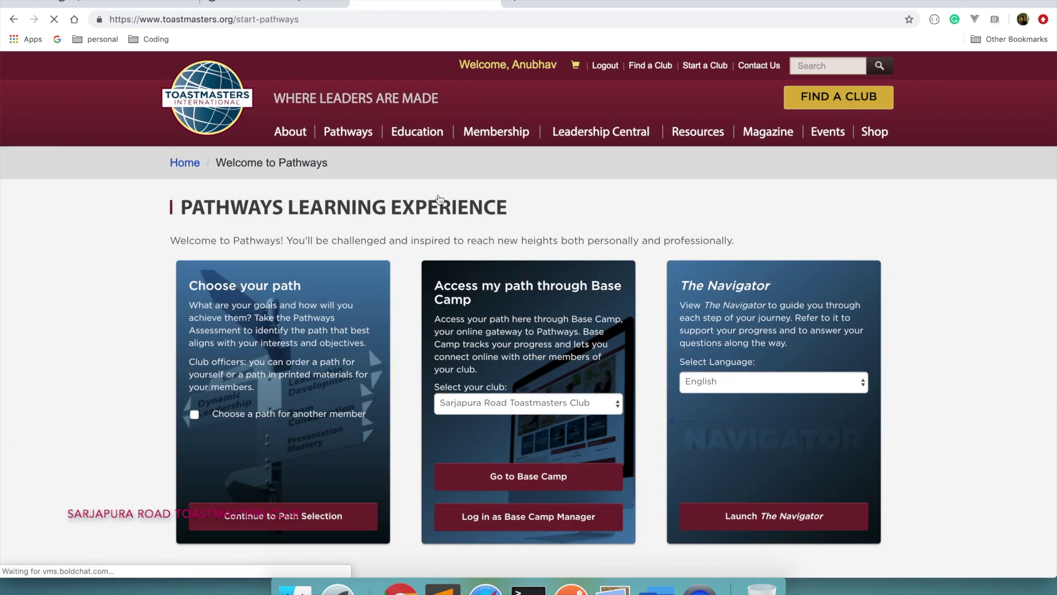
pyautogui.click(557, 486)
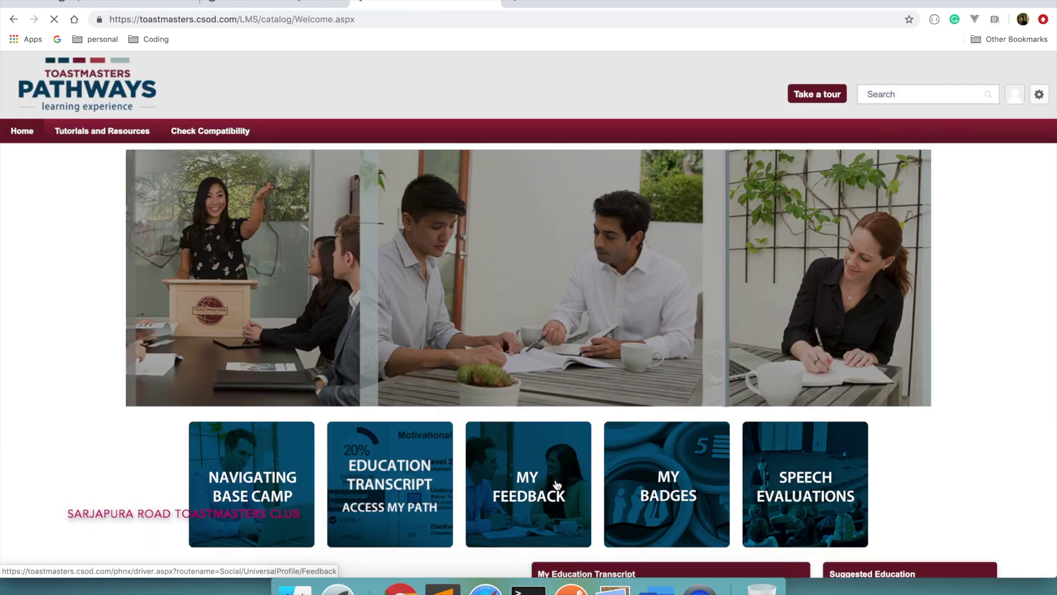
pyautogui.scroll(-3, 557, 488)
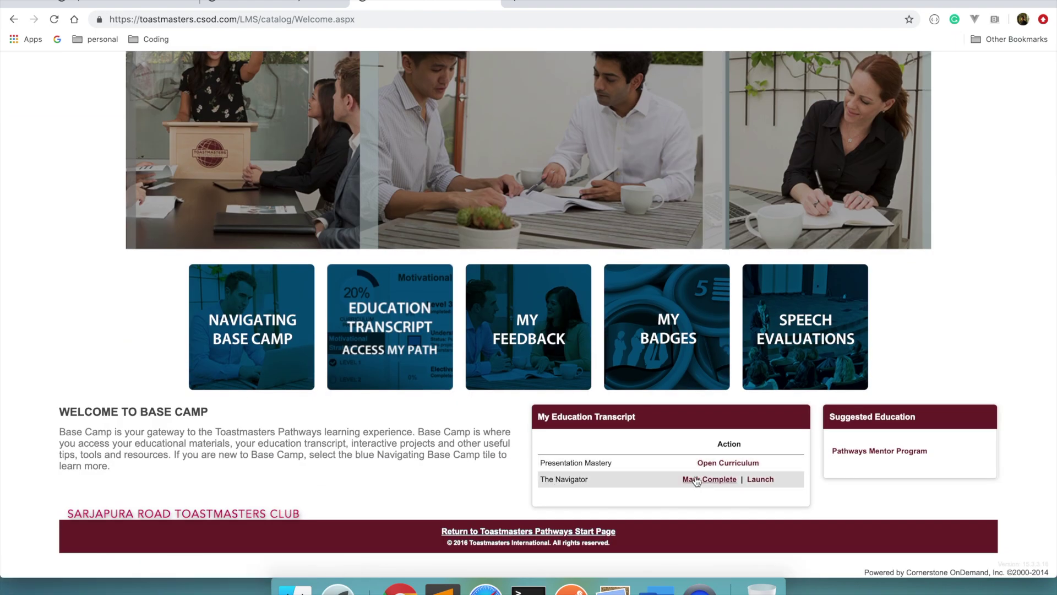
# Step: Open the Presentation Mastery curriculum from My Education Transcript
pyautogui.click(708, 465)
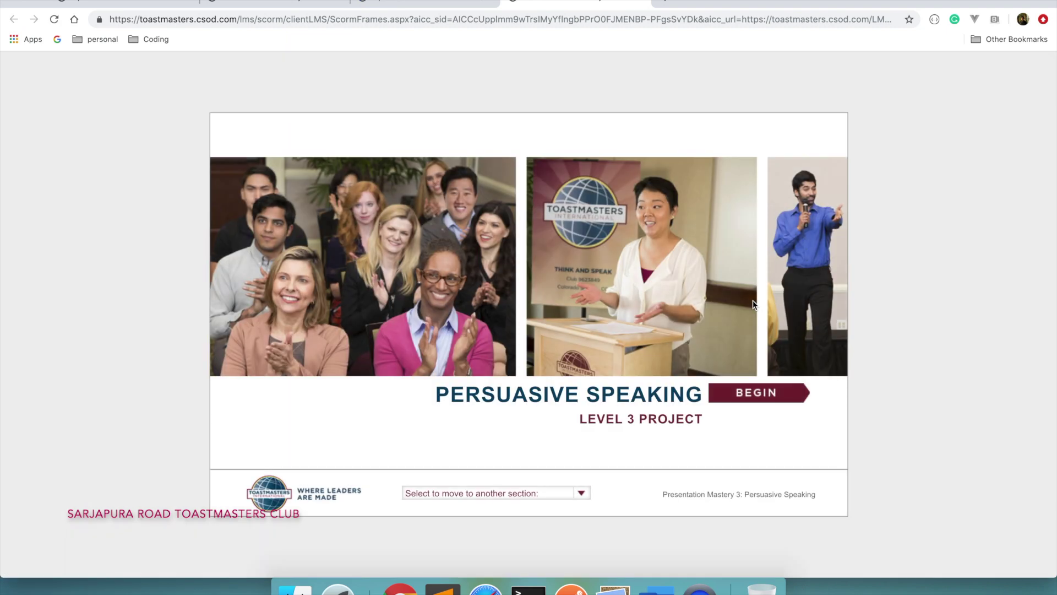
# Step: Begin the project and advance through Your Assignment and the before-project skills assessment
pyautogui.click(742, 394)
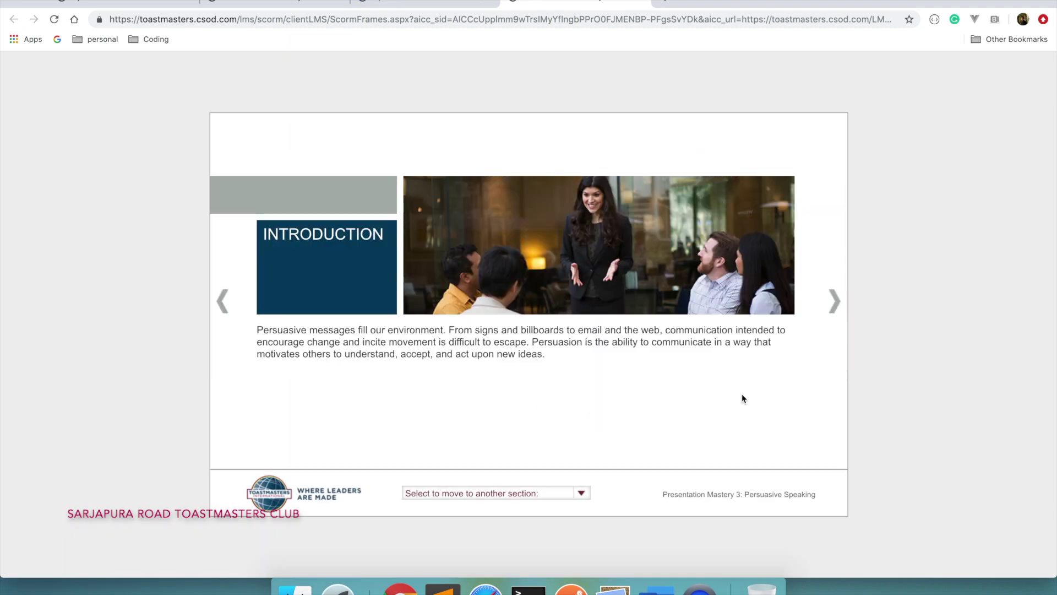
pyautogui.click(830, 306)
pyautogui.click(833, 311)
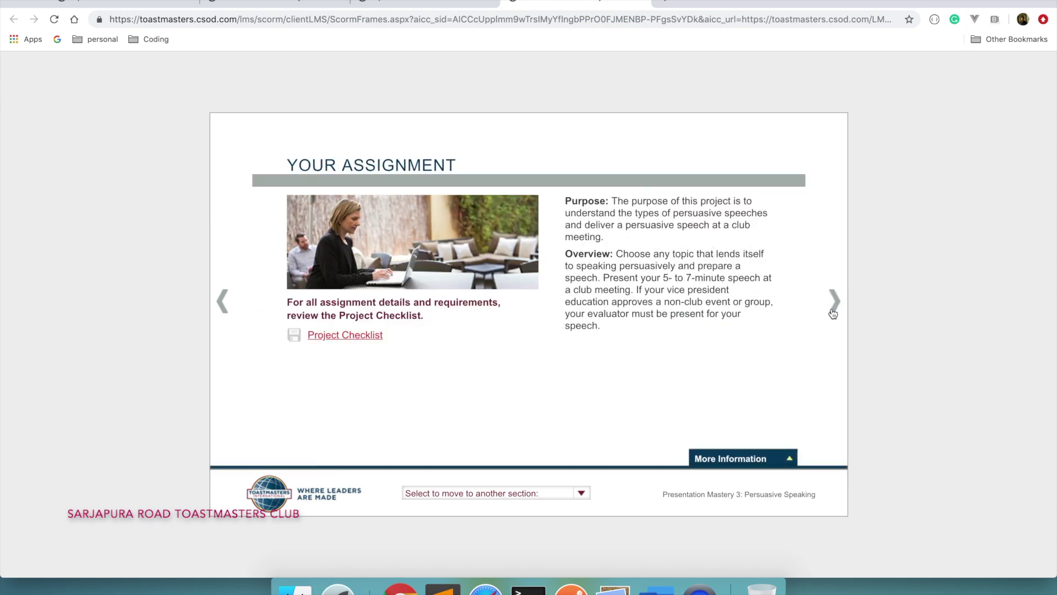
pyautogui.click(832, 310)
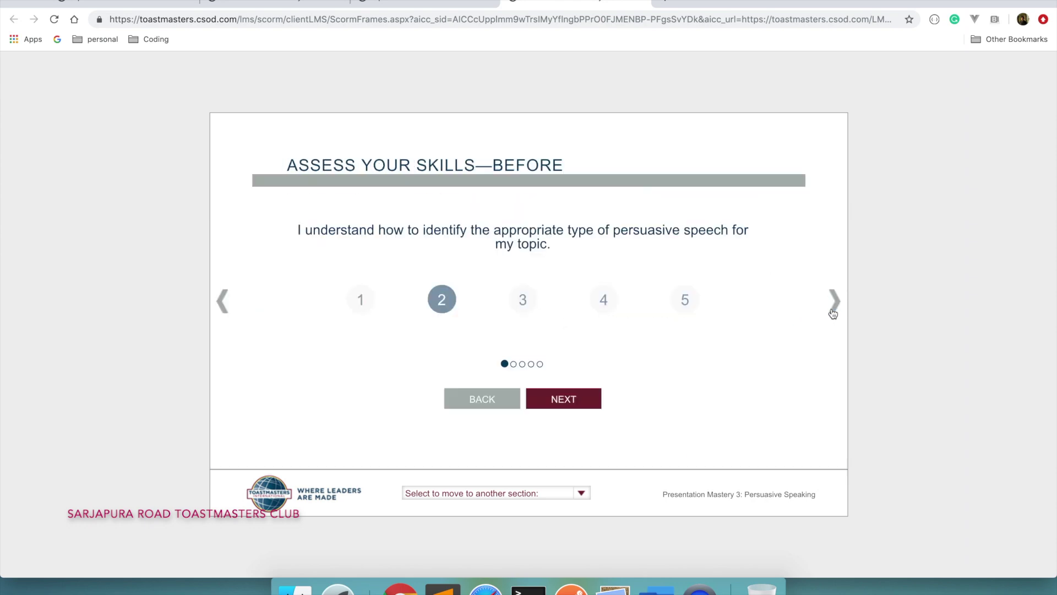
pyautogui.click(834, 312)
# Step: Advance through the persuasion type, How to Persuade and modes slides to VIDEO 2
pyautogui.click(833, 311)
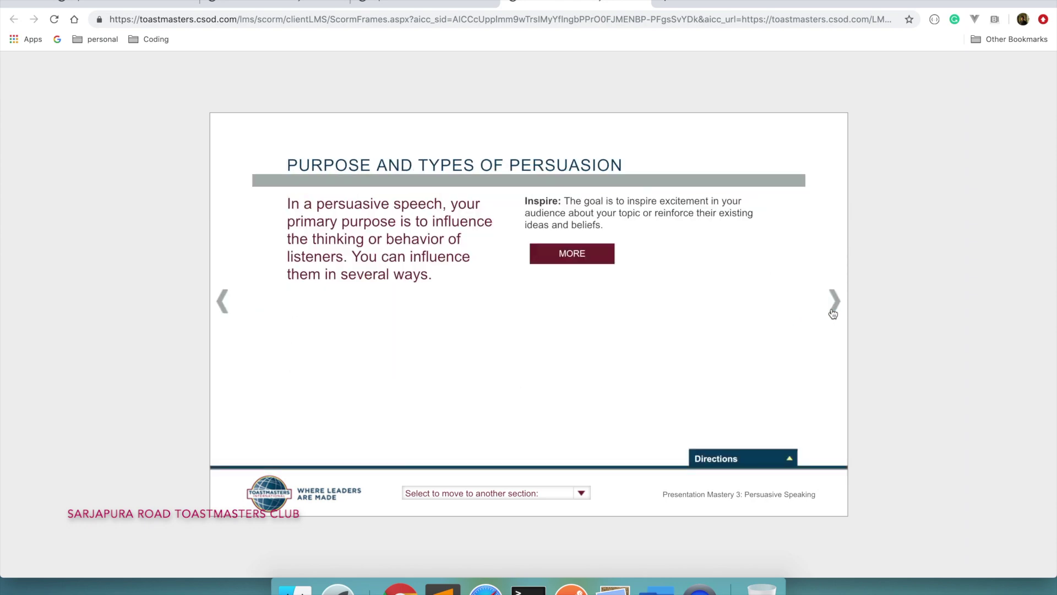
pyautogui.click(830, 310)
pyautogui.click(830, 311)
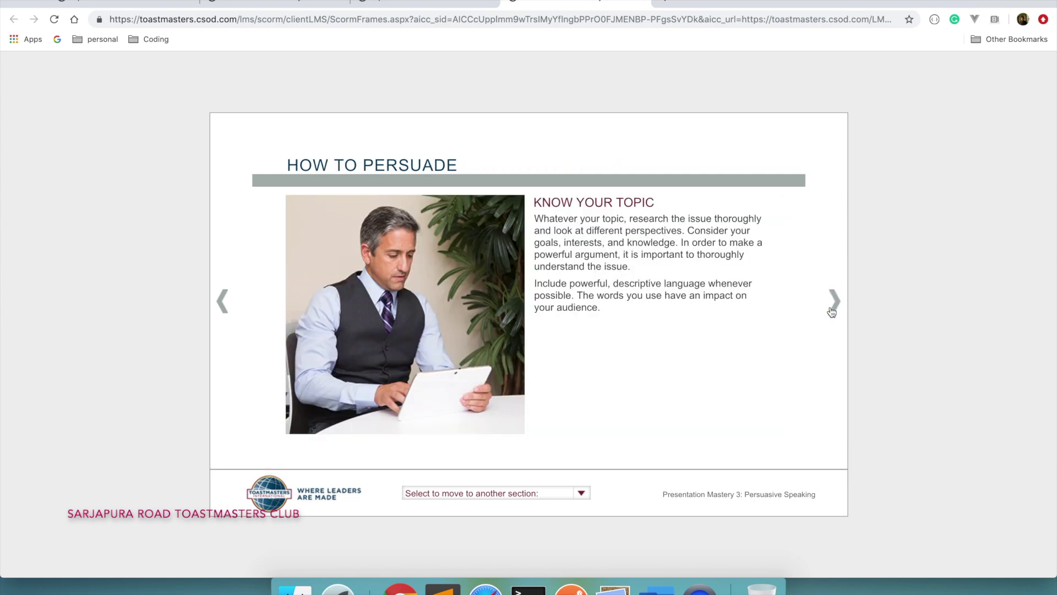
pyautogui.click(832, 312)
pyautogui.click(832, 312)
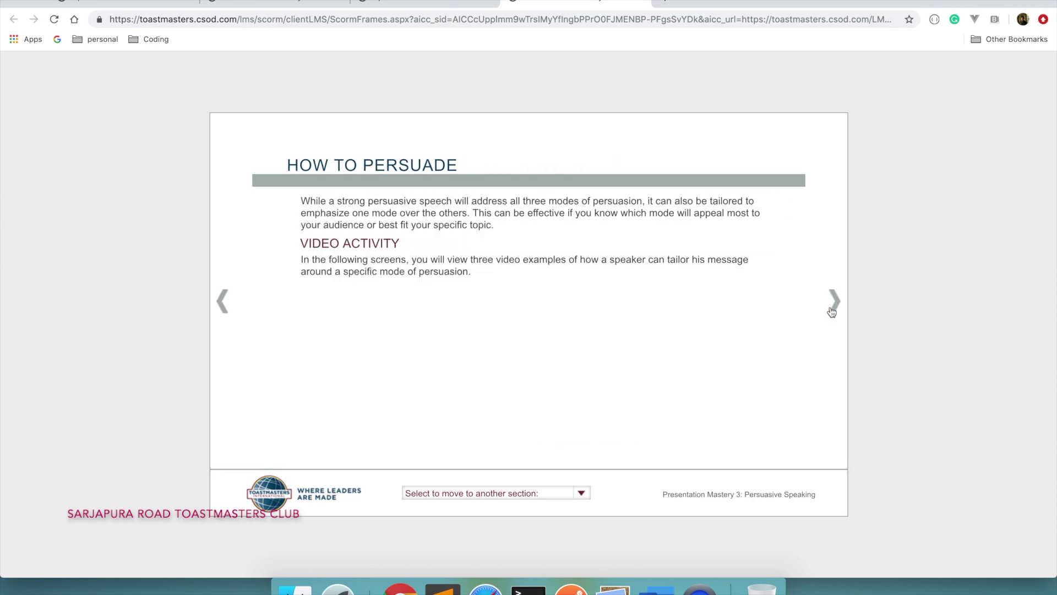
pyautogui.click(831, 311)
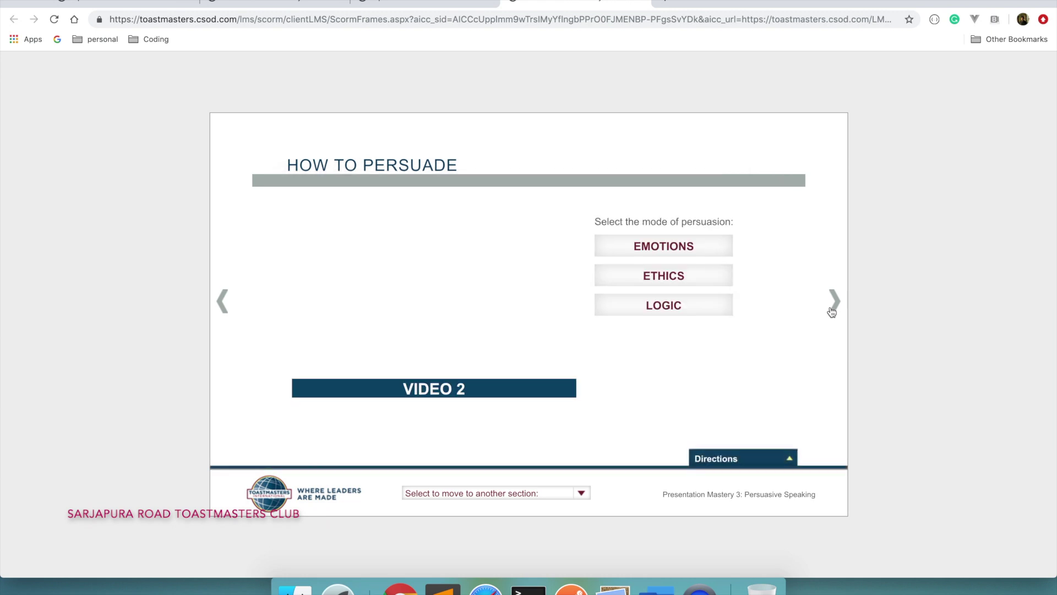
# Step: Answer VIDEO 2 with EMOTIONS, dismiss the feedback, and finish the video activity
pyautogui.click(642, 256)
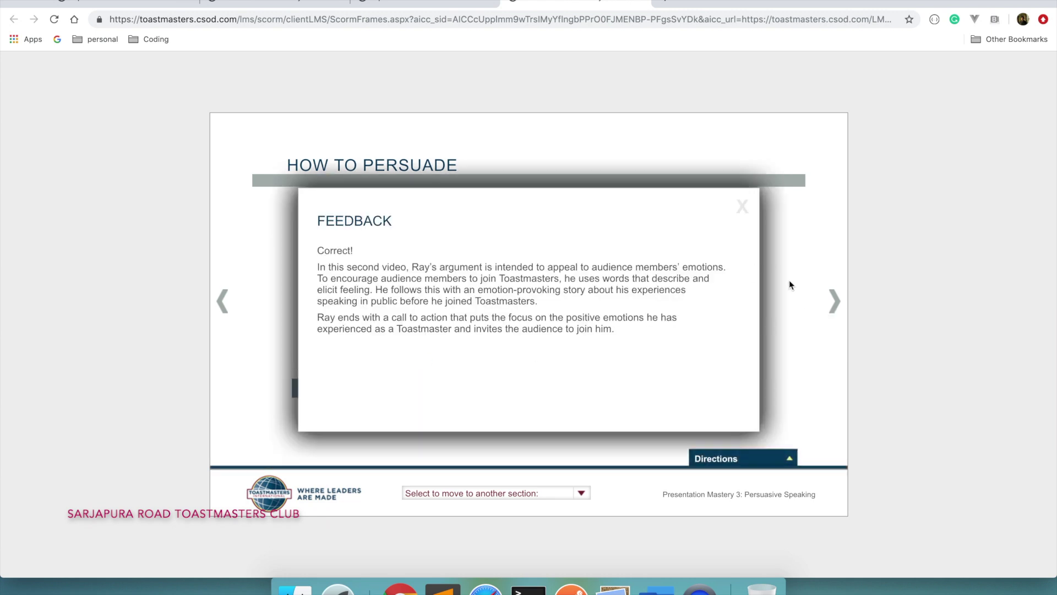
pyautogui.click(743, 208)
pyautogui.click(835, 302)
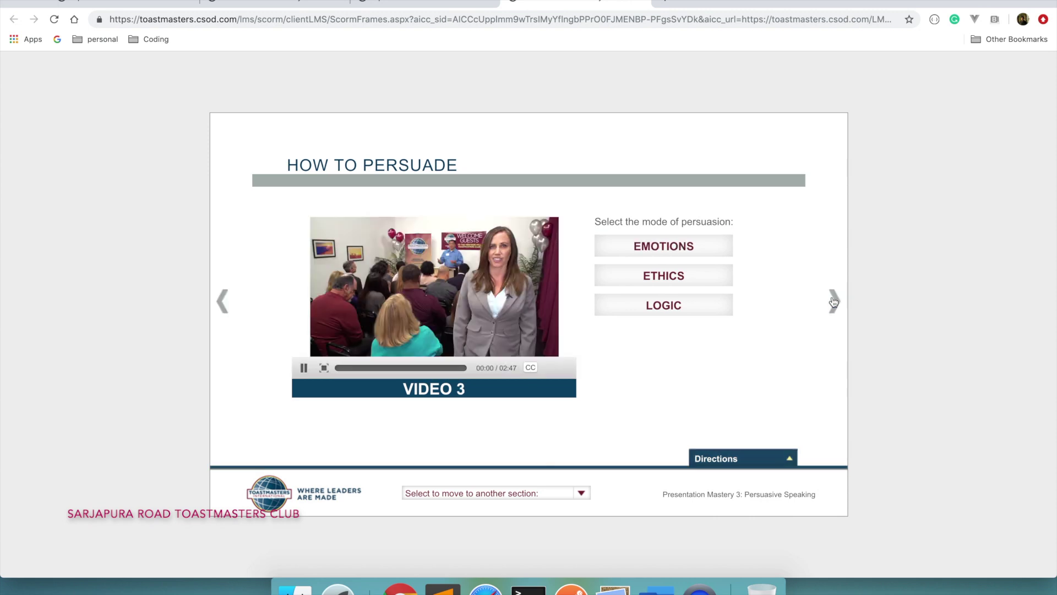
pyautogui.click(835, 301)
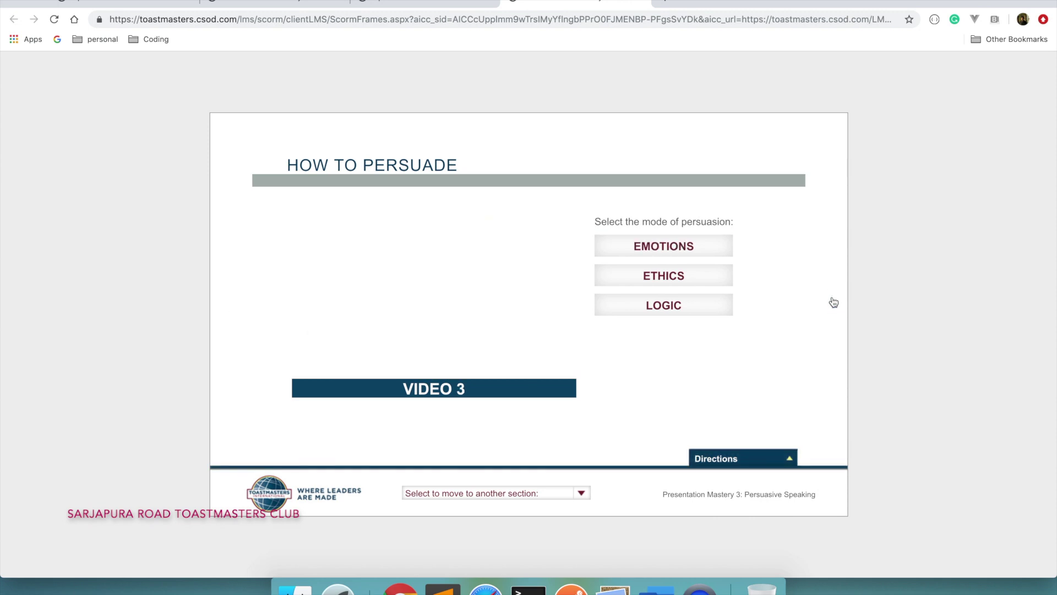
# Step: Advance through the speech, evaluation and after-skills feedback slides to Congratulations
pyautogui.click(835, 302)
pyautogui.click(835, 302)
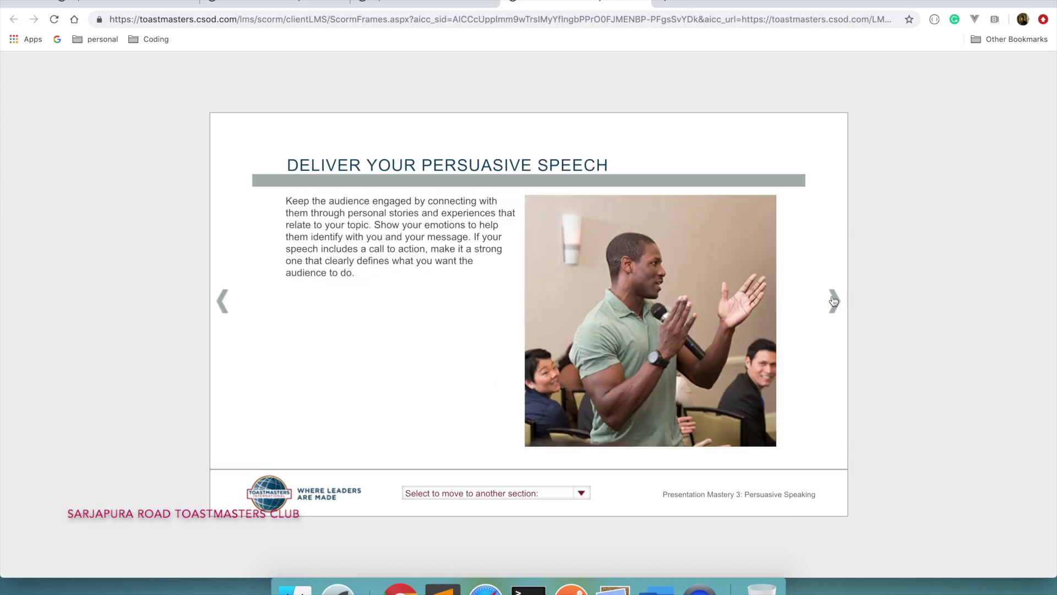
pyautogui.click(835, 302)
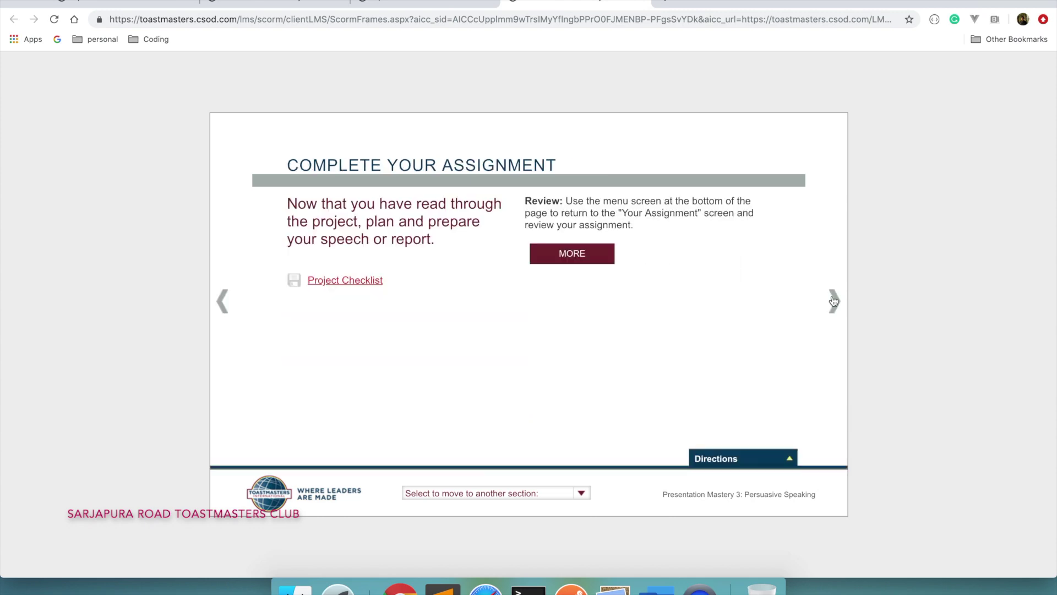
pyautogui.click(835, 301)
pyautogui.click(834, 302)
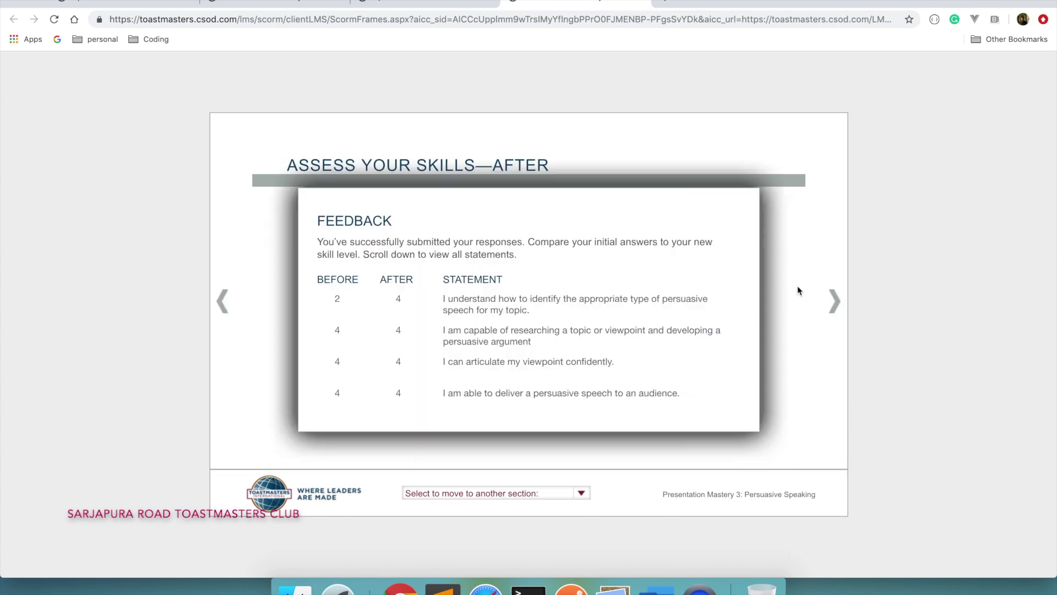
pyautogui.click(833, 301)
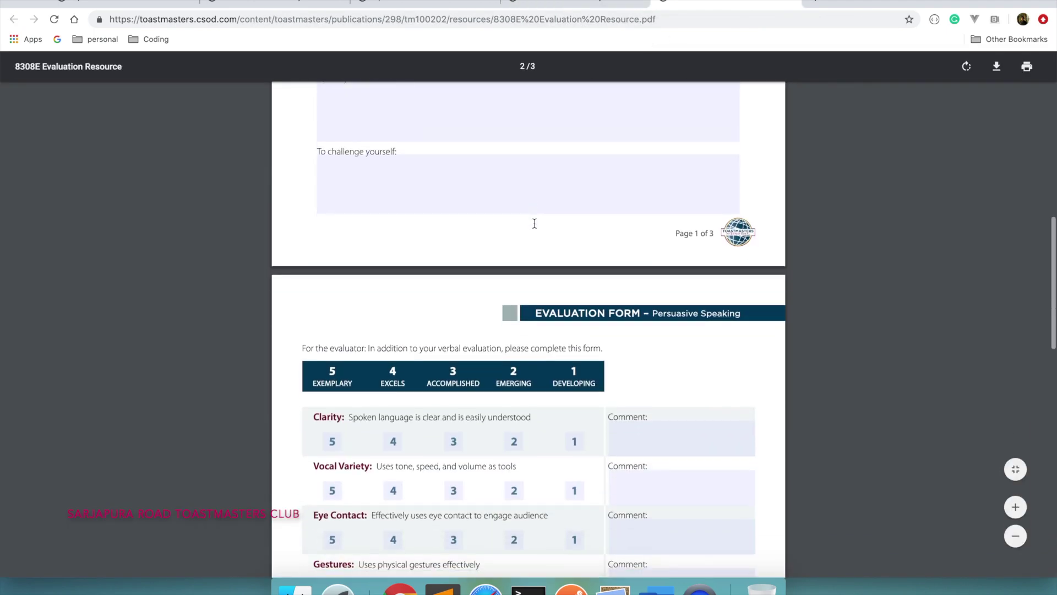
pyautogui.scroll(-5, 535, 223)
pyautogui.scroll(10, 534, 223)
pyautogui.scroll(-1, 534, 225)
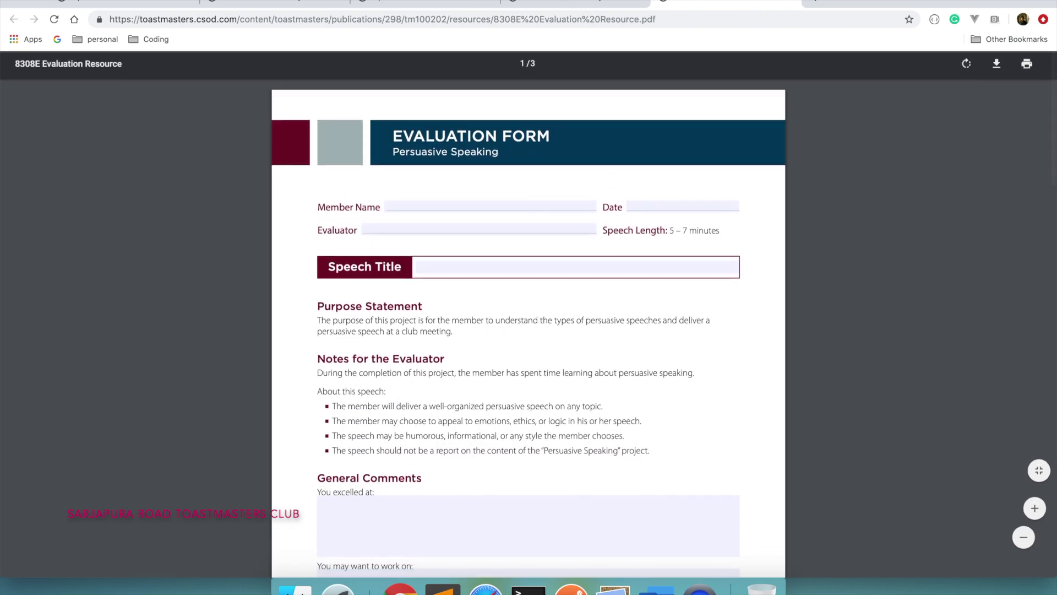
# Step: Switch back to the course tab's Your Evaluation page
pyautogui.click(553, 2)
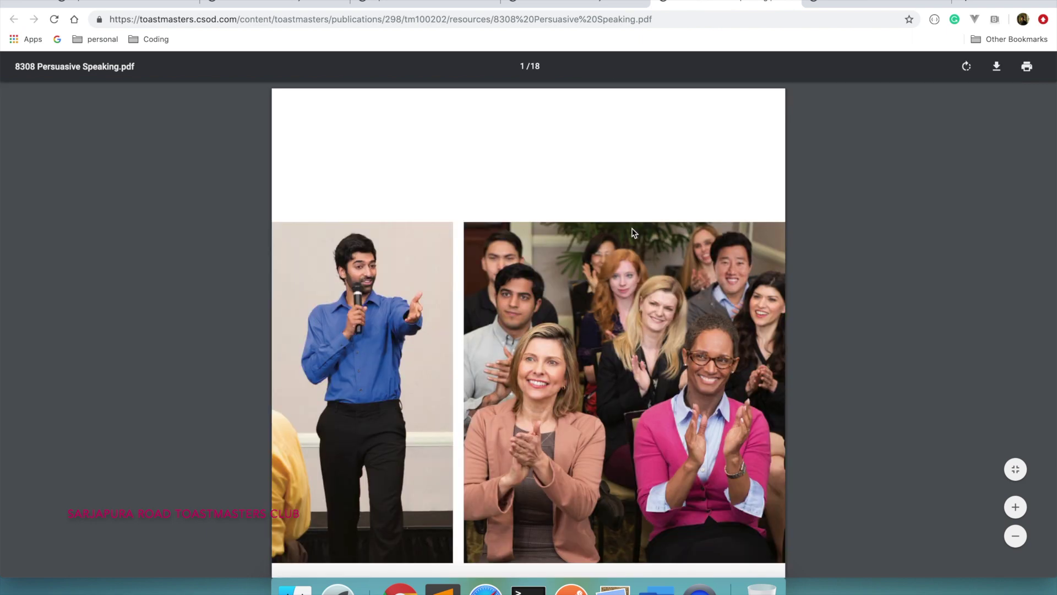
pyautogui.scroll(-3, 633, 233)
pyautogui.scroll(-6, 633, 233)
pyautogui.scroll(-5, 633, 233)
pyautogui.scroll(-5, 633, 234)
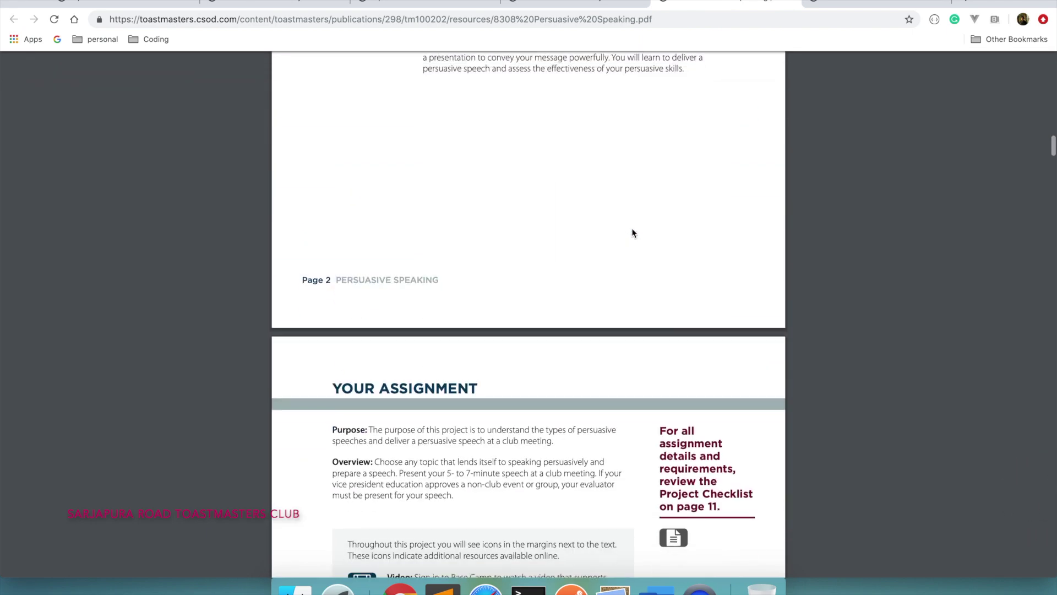
pyautogui.scroll(-5, 633, 233)
pyautogui.click(590, 7)
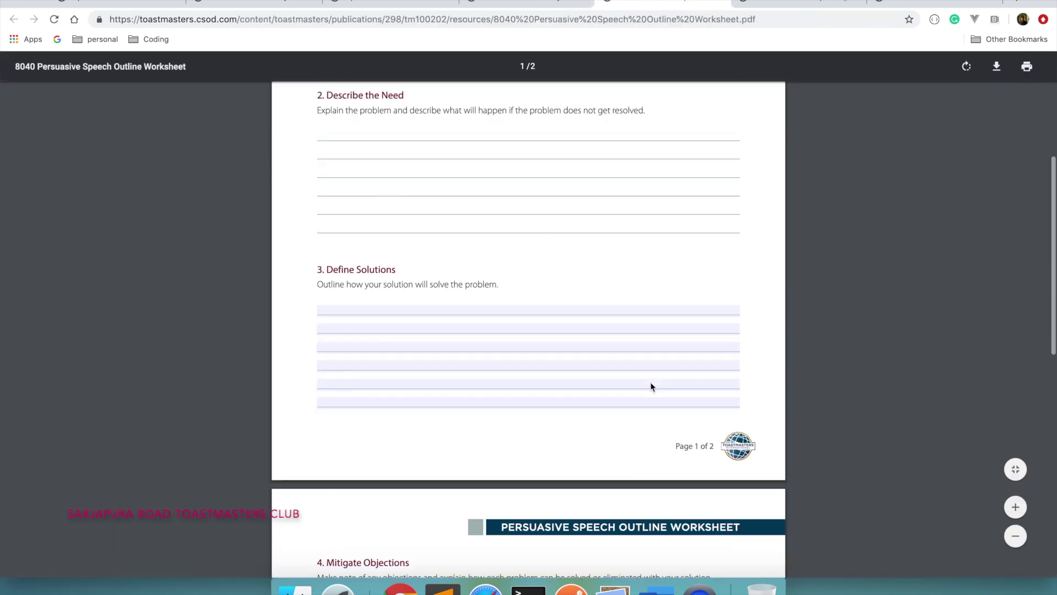
pyautogui.scroll(-3, 652, 385)
pyautogui.scroll(-2, 651, 386)
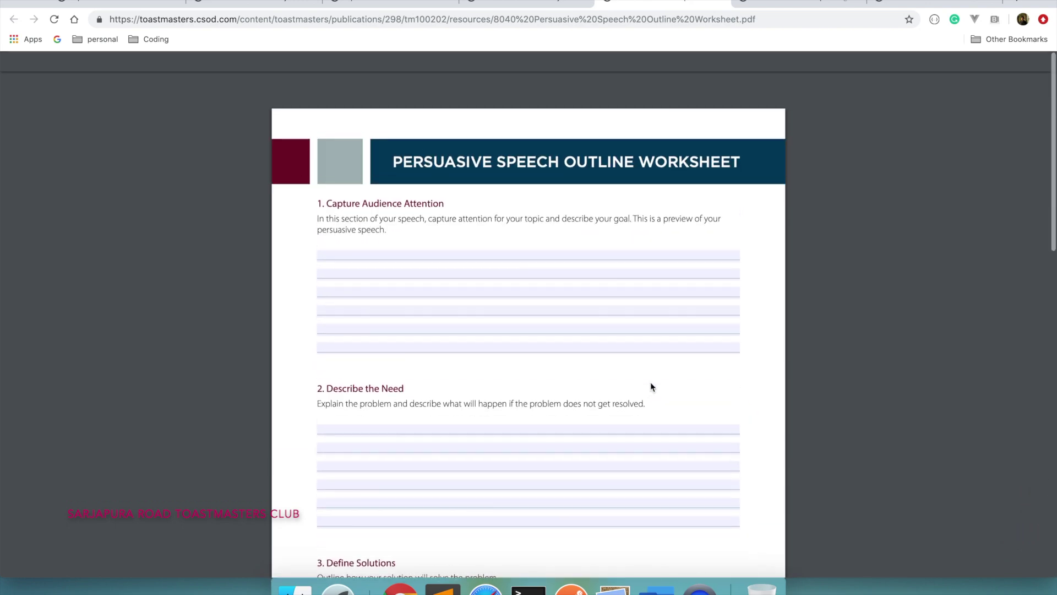